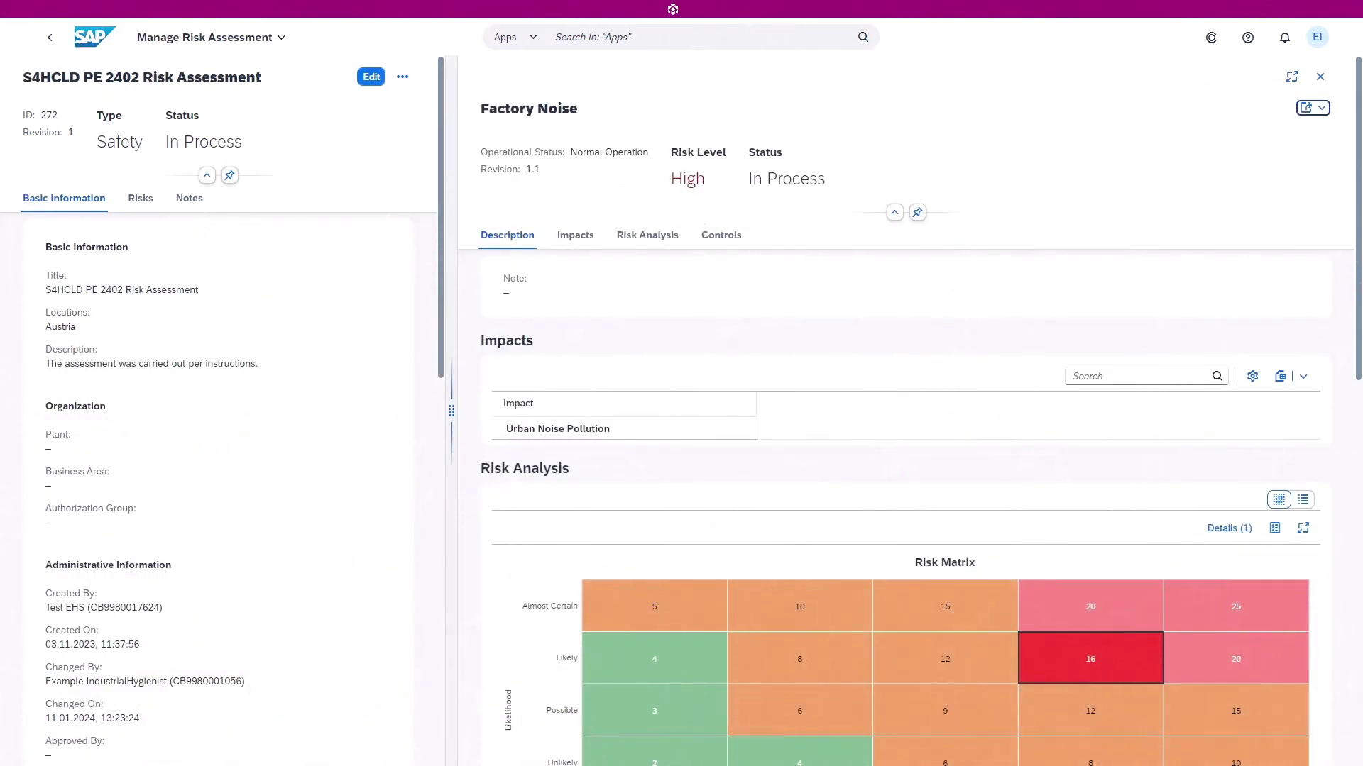
- Jump to the Factory Noise risk analysis and switch it to list view
click(649, 255)
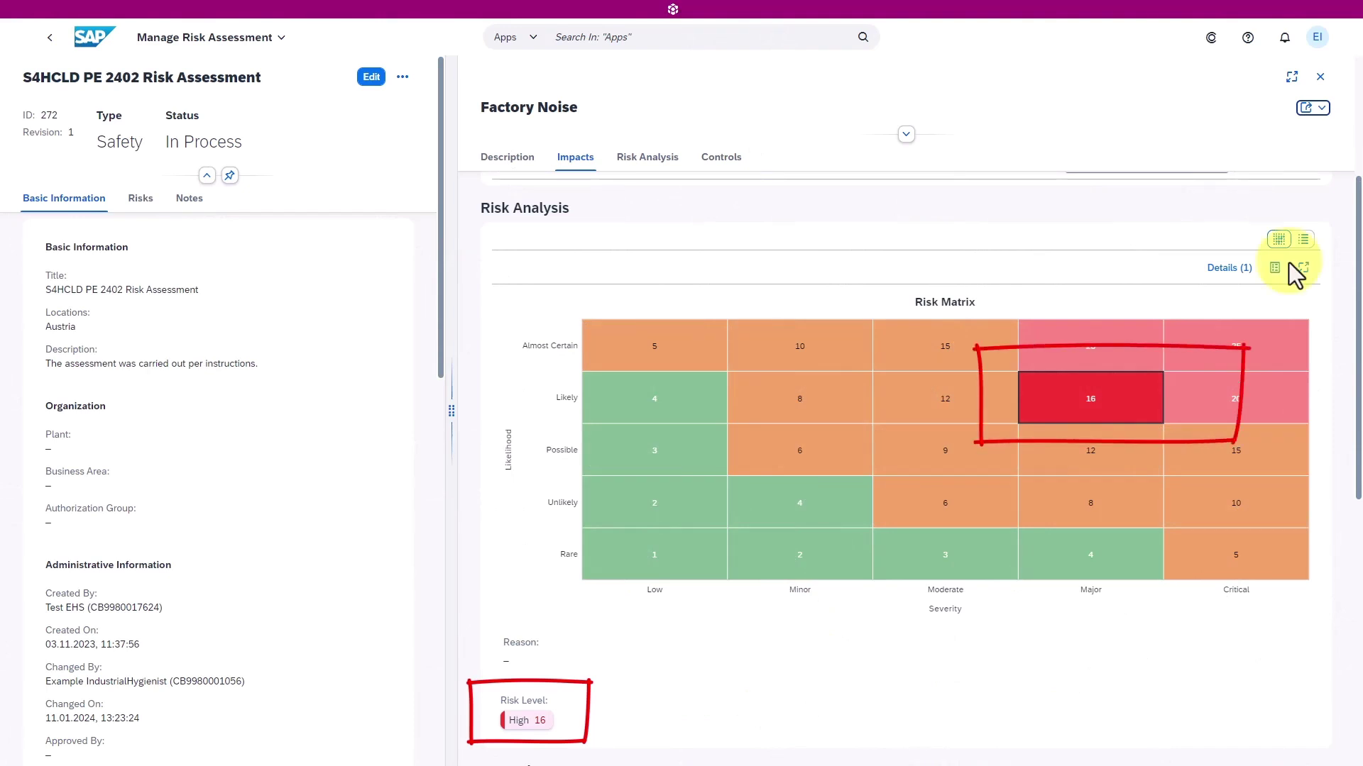
click(1304, 238)
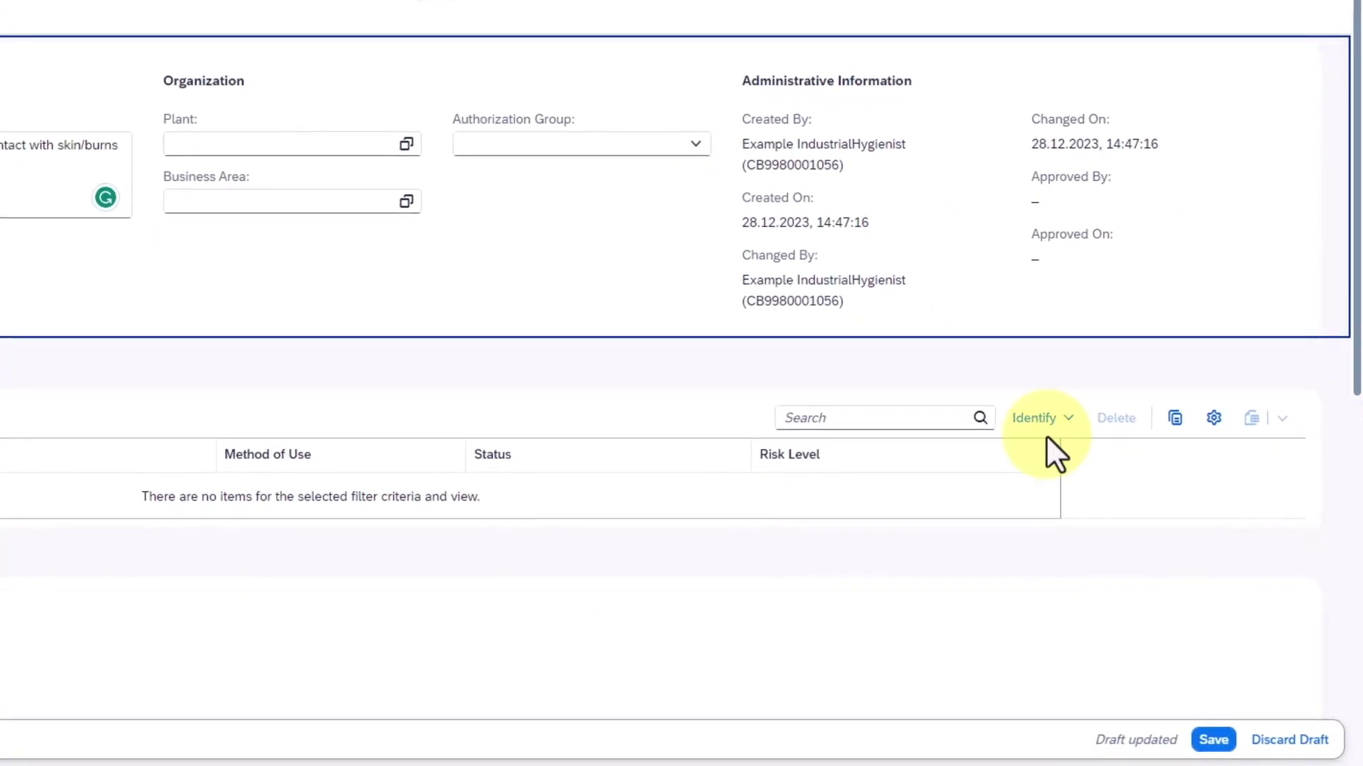
- Add a chemical-agent risk for P66-Herbex XL, method of use Mixing, hazard Allergenic Potential
click(1038, 418)
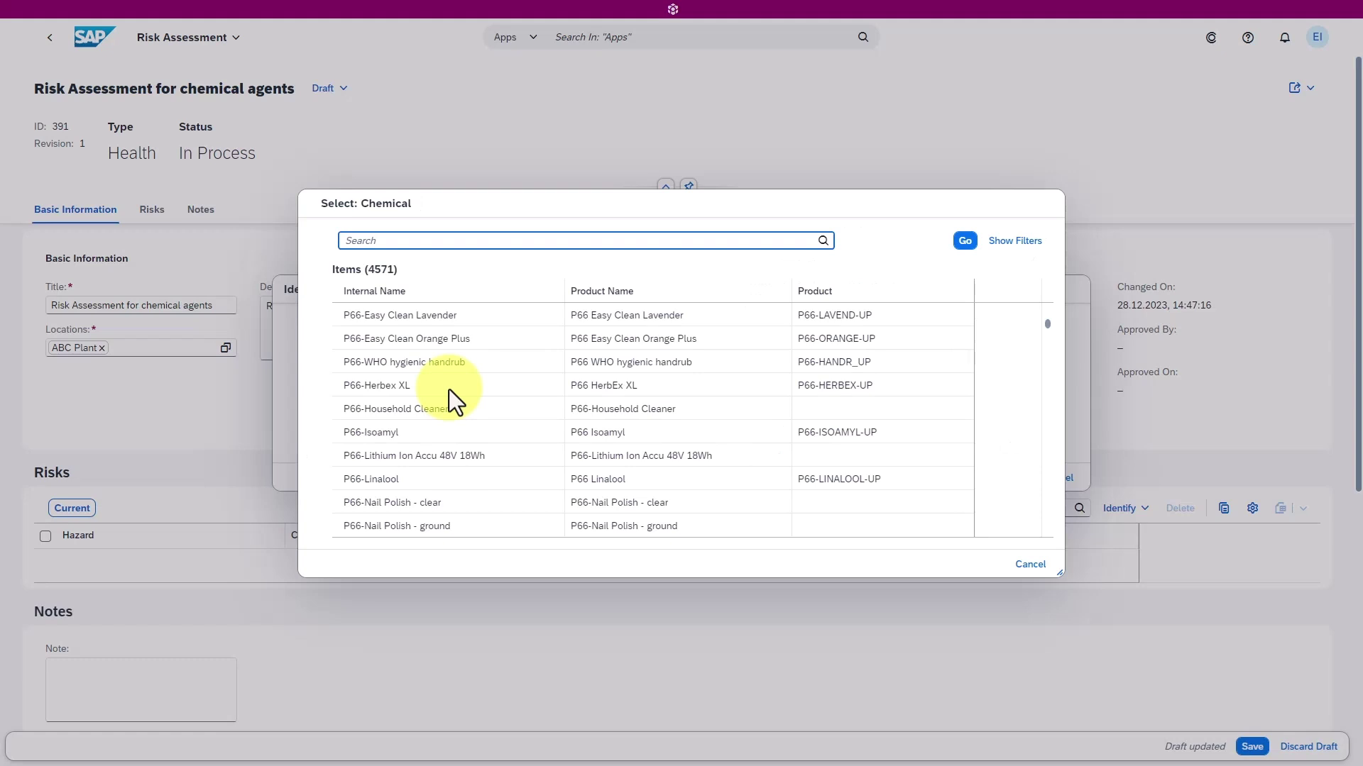
click(565, 391)
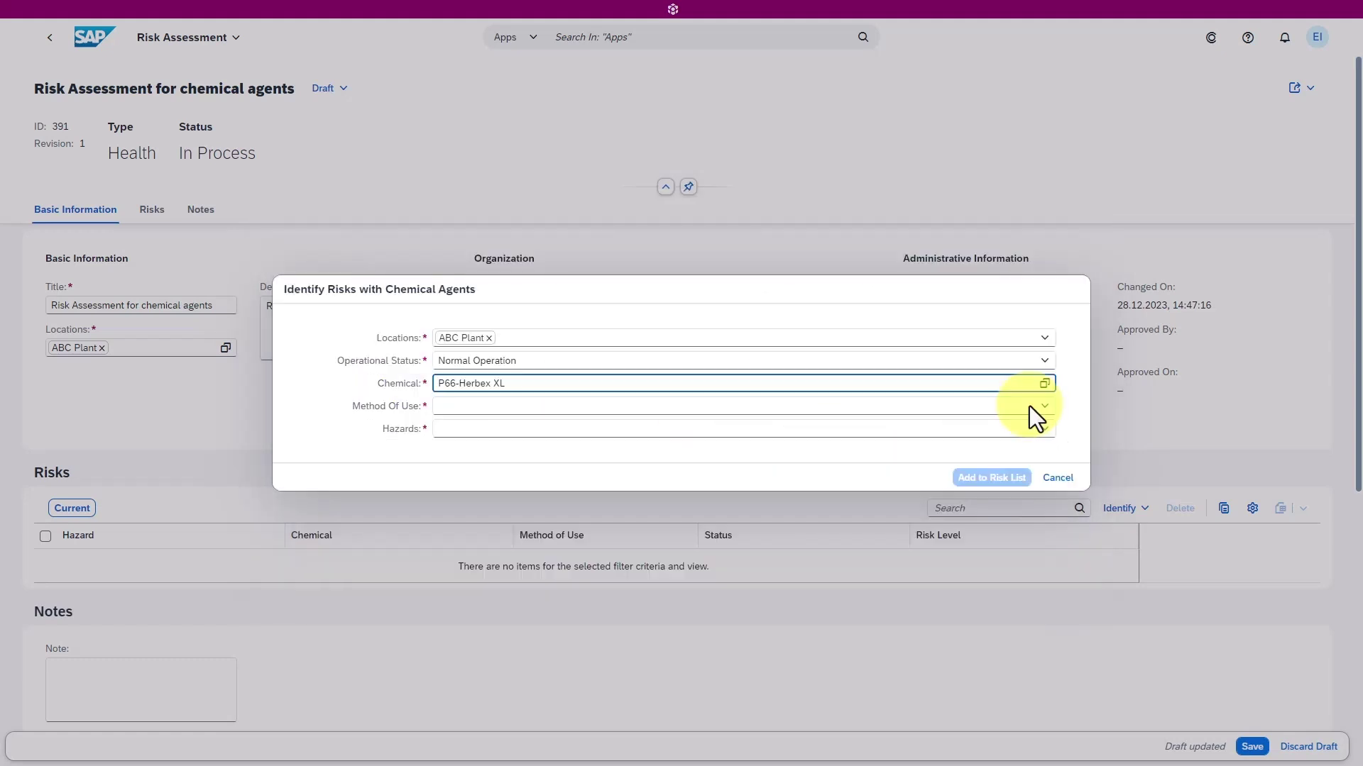
click(1030, 406)
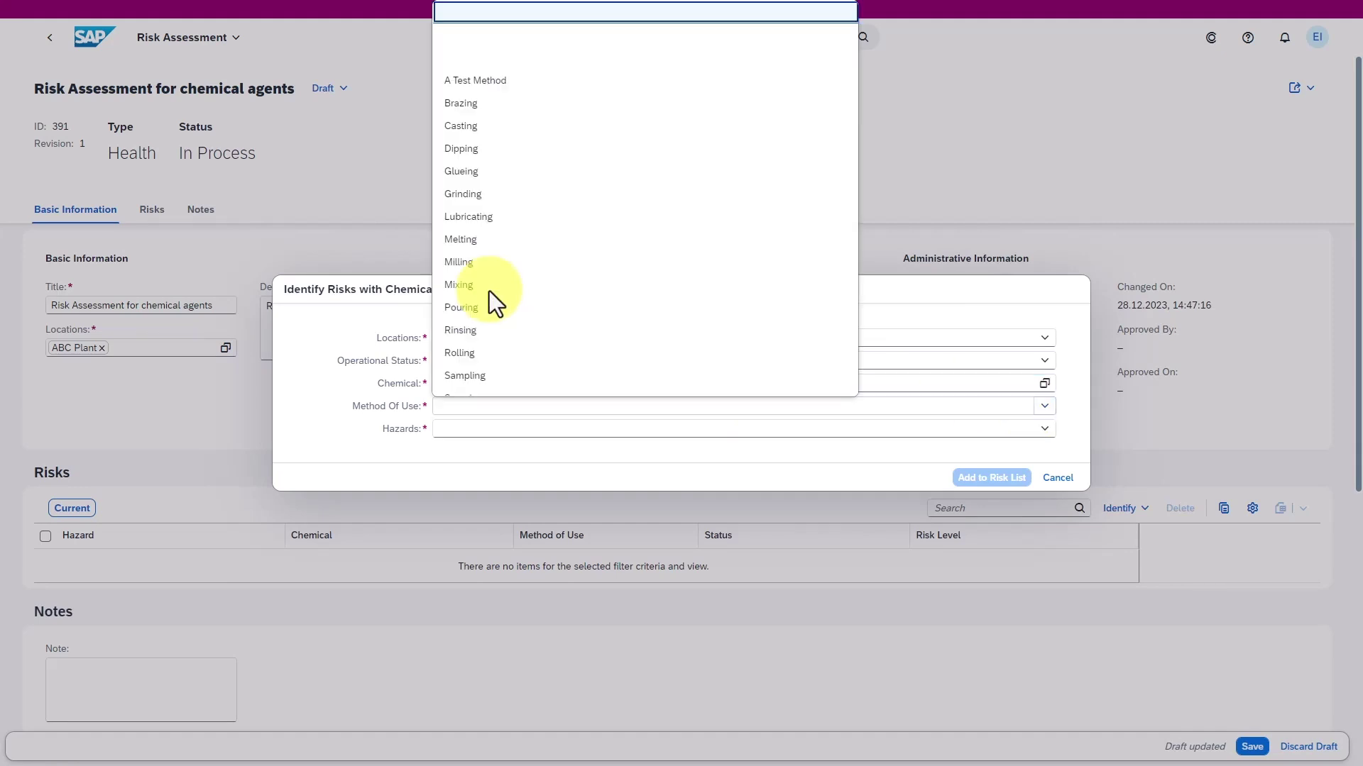
click(489, 291)
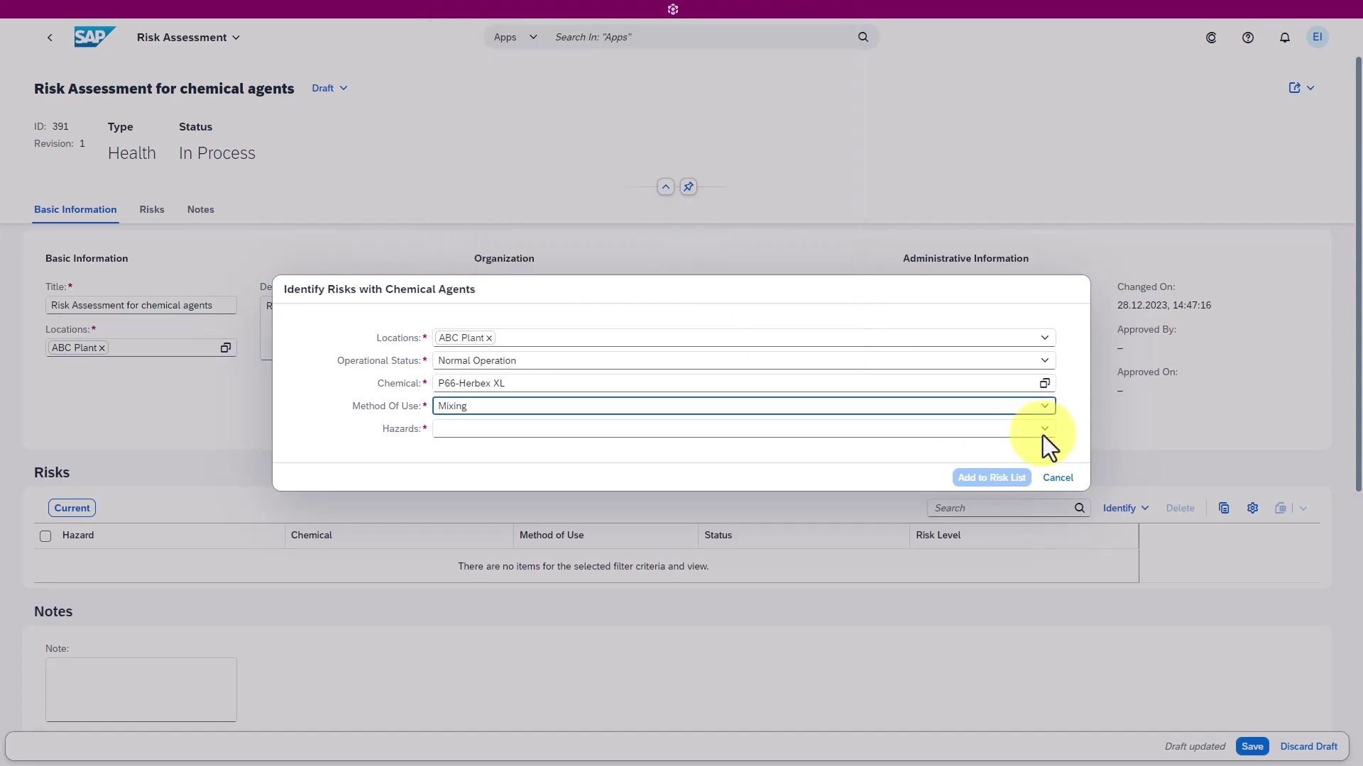
click(1043, 430)
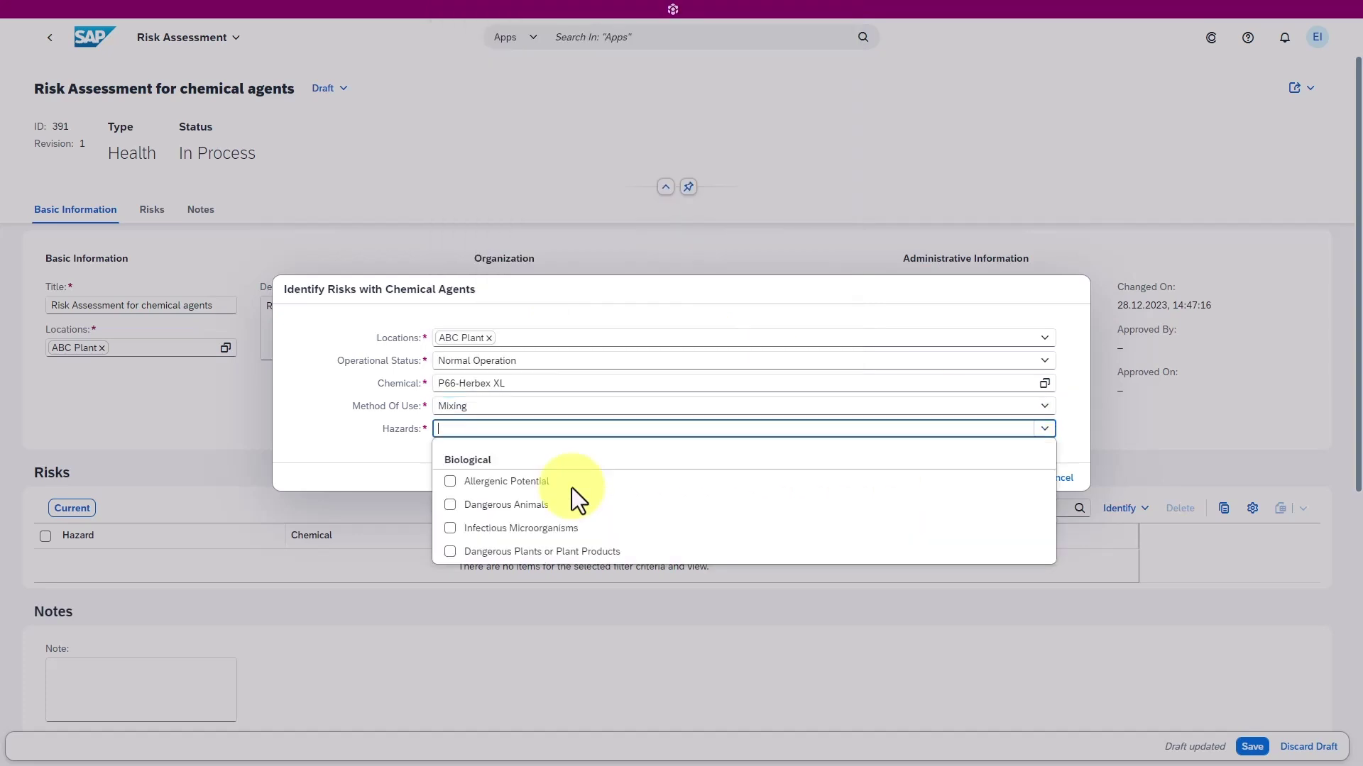
click(572, 488)
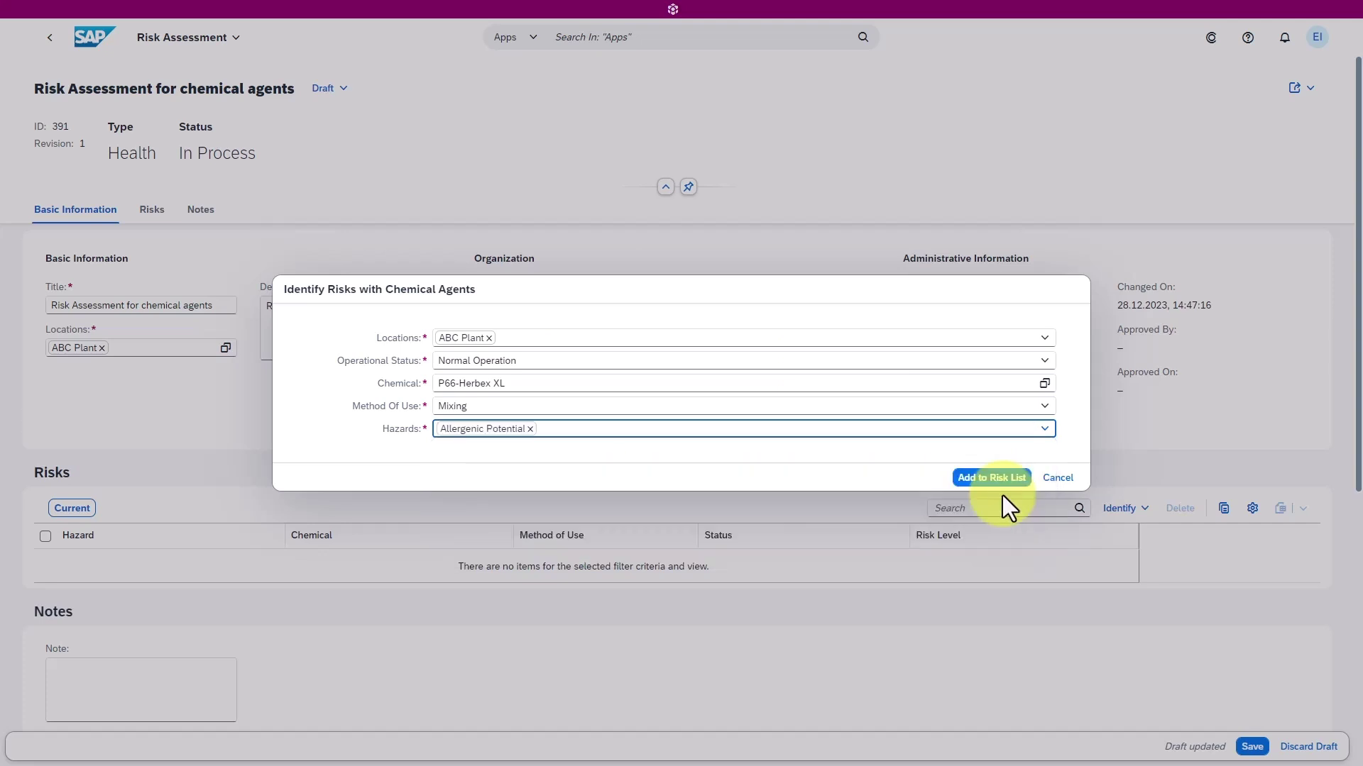
click(998, 487)
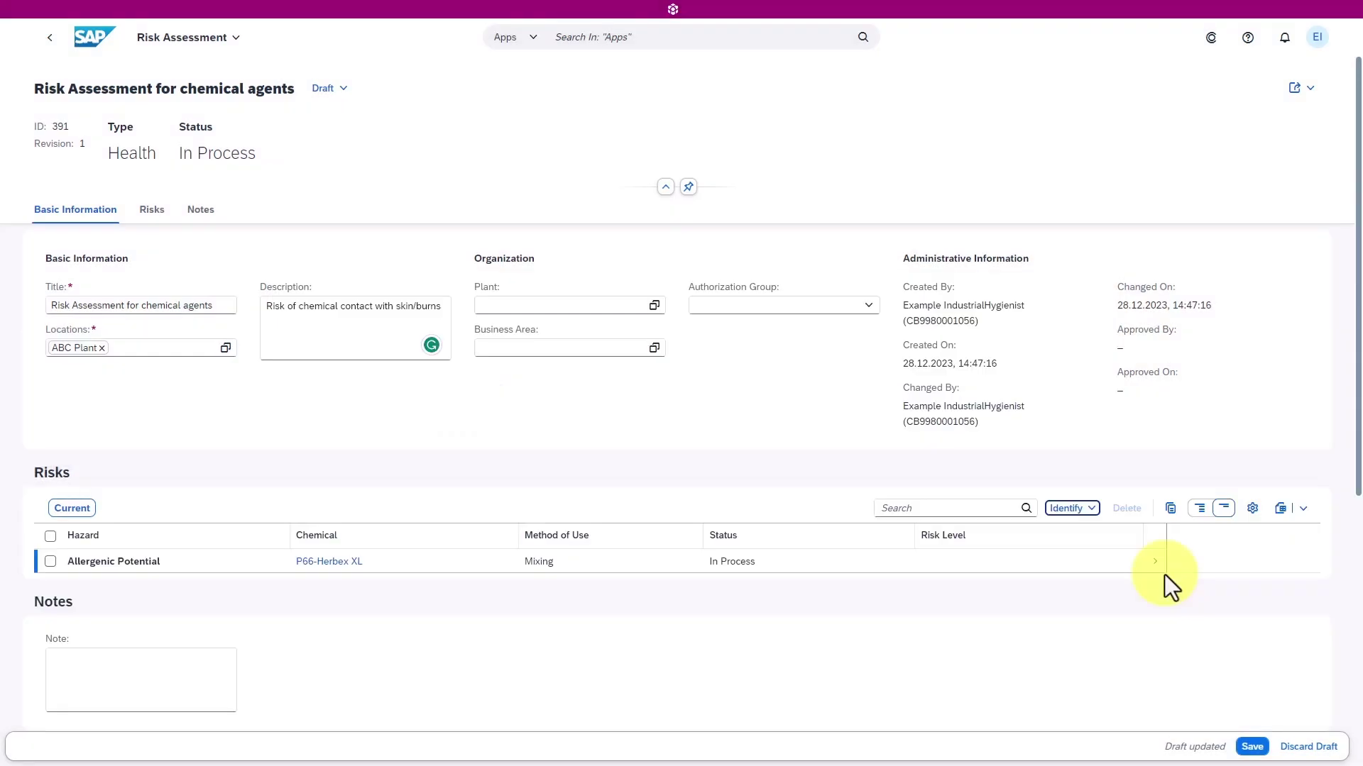
- In the Allergenic Potential risk details, set the impact to Dermatitis and Eye Irritation
click(1163, 574)
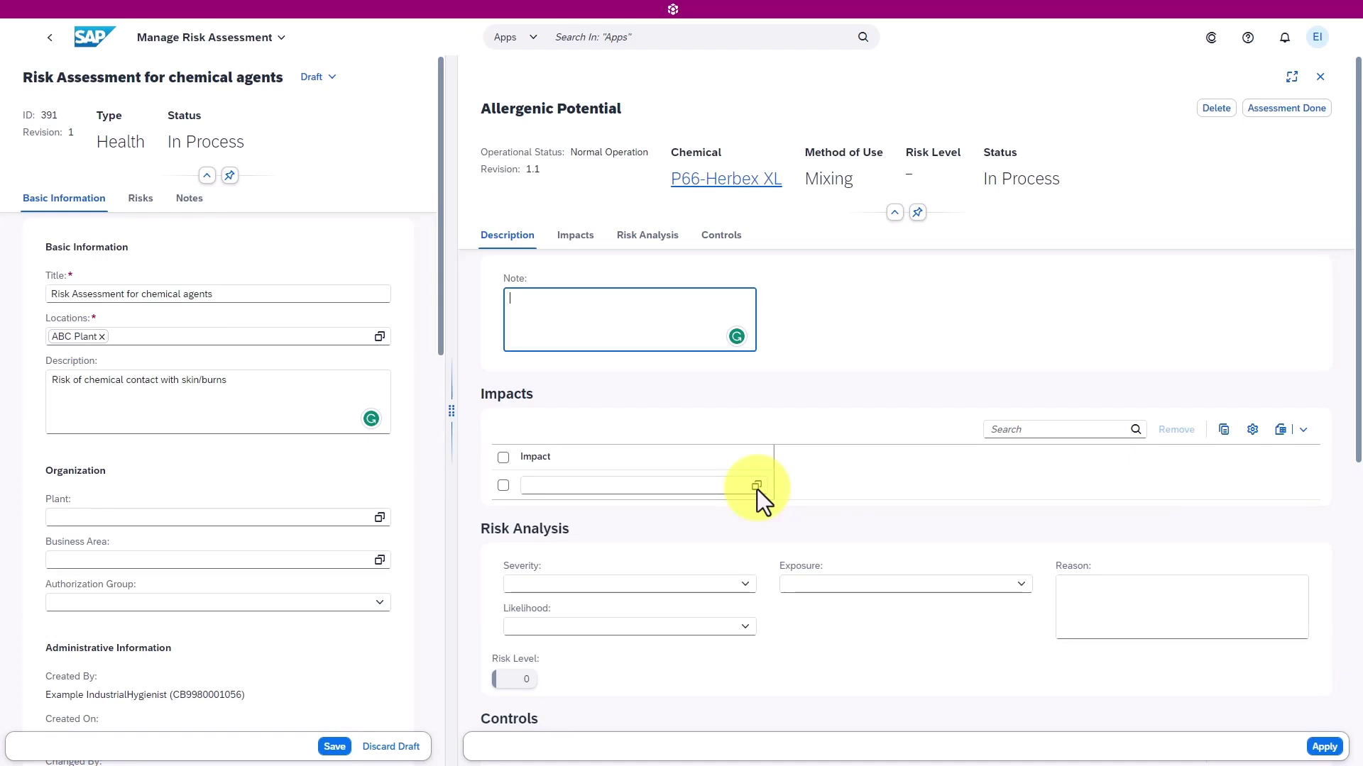
click(757, 485)
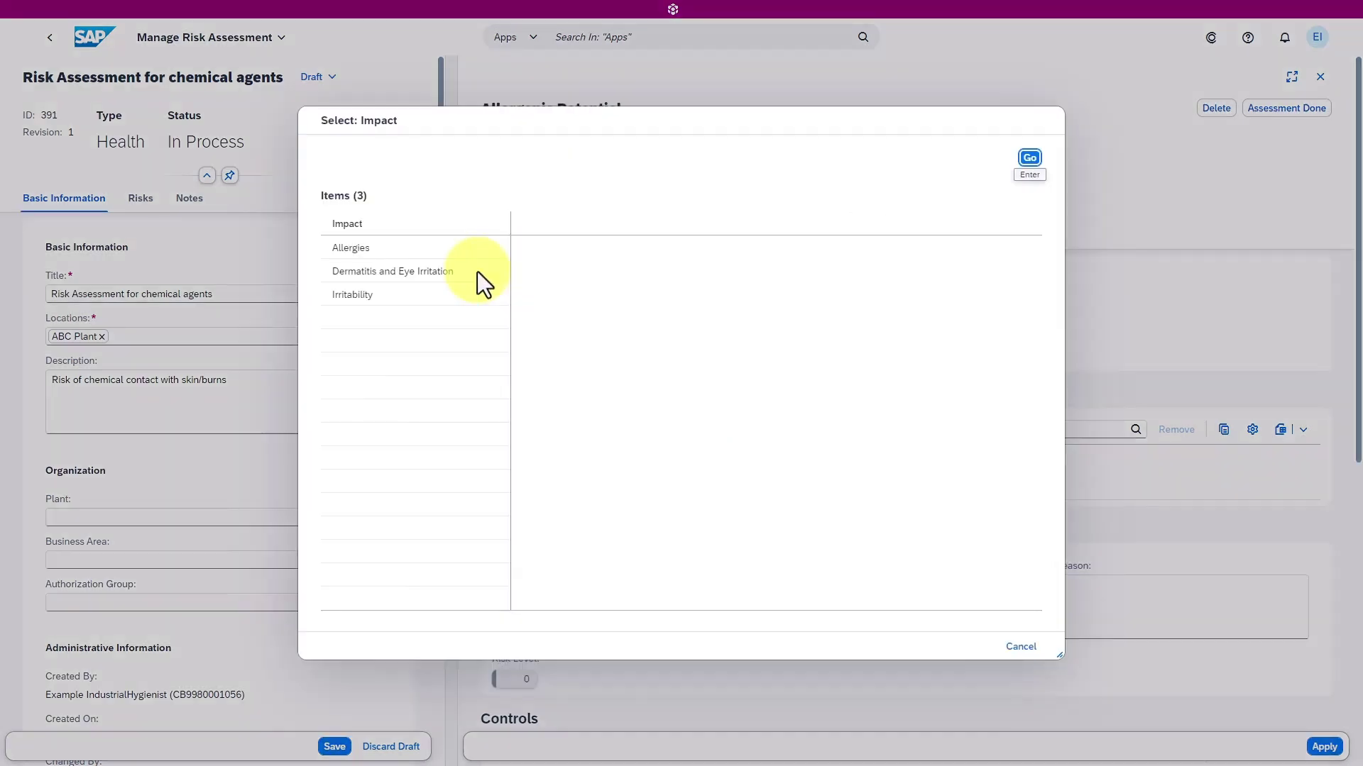
click(477, 272)
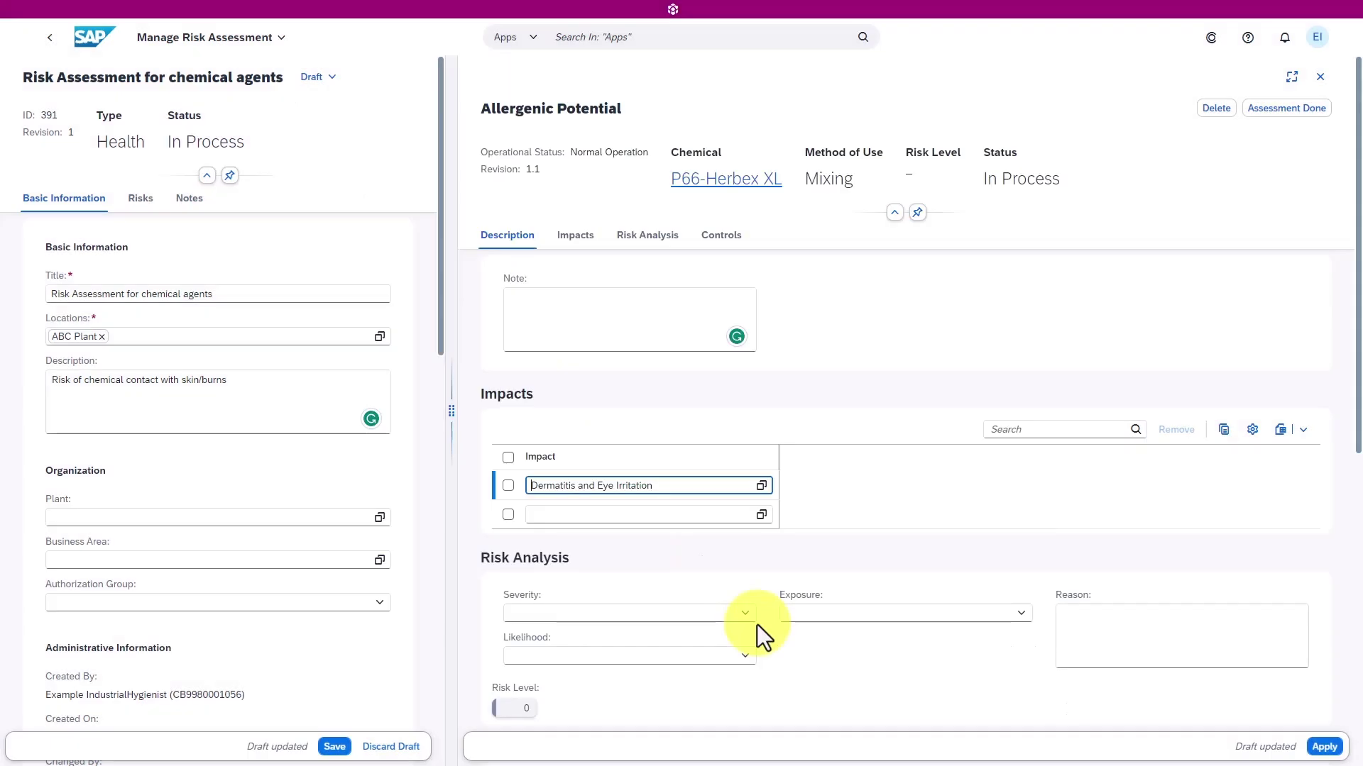
click(723, 611)
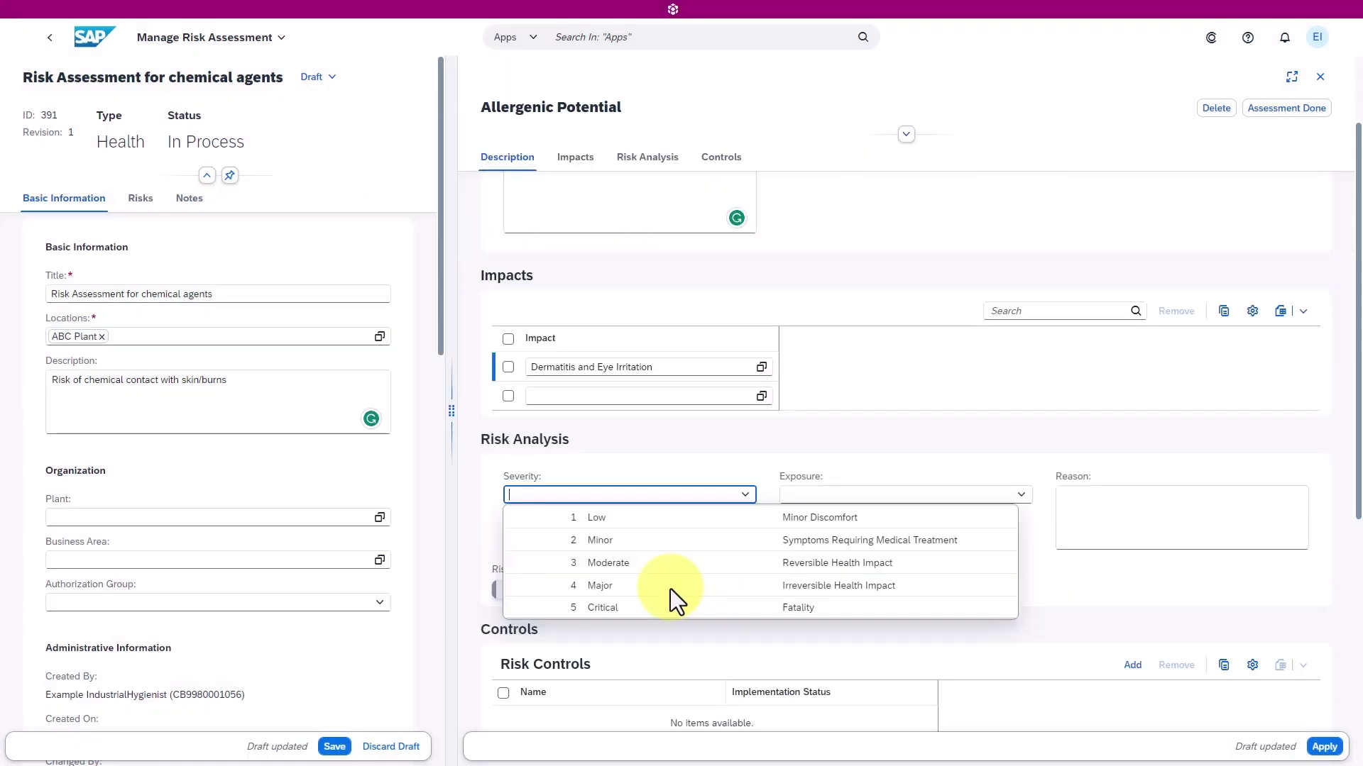